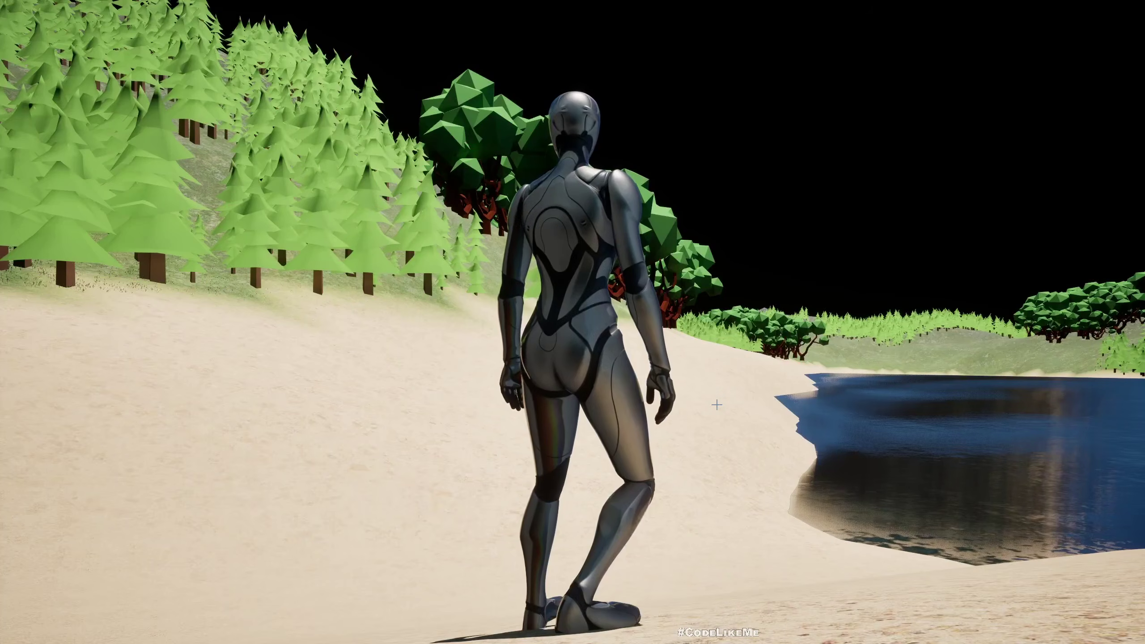
Walk the character across the generated terrain and detach the camera to examine the landscape from high above.
click(717, 405)
key(w)
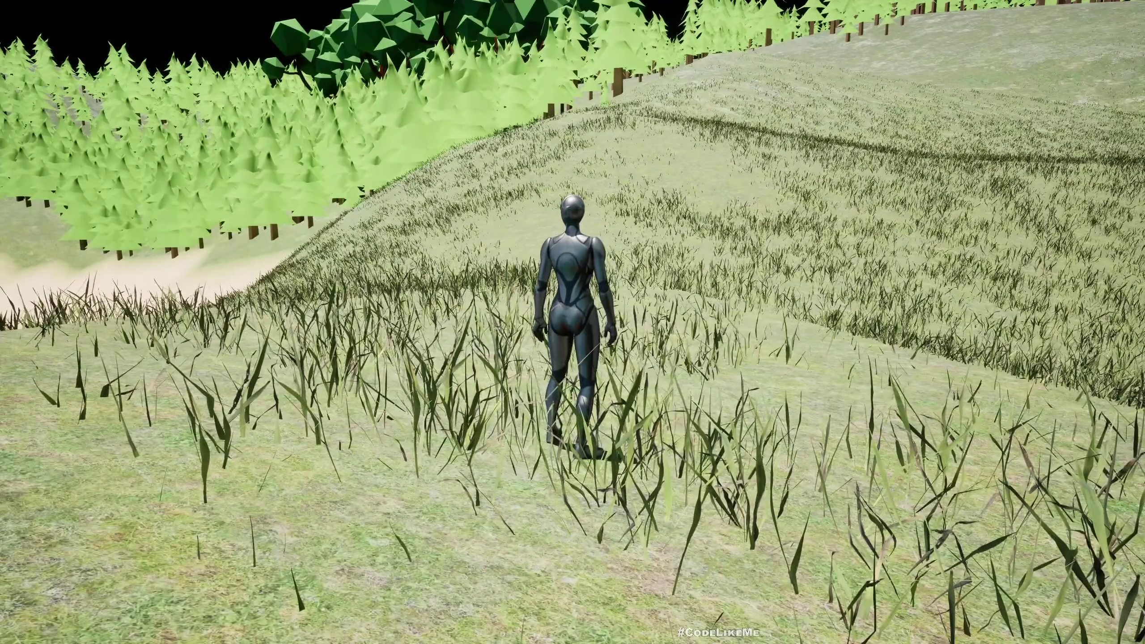
key(F8)
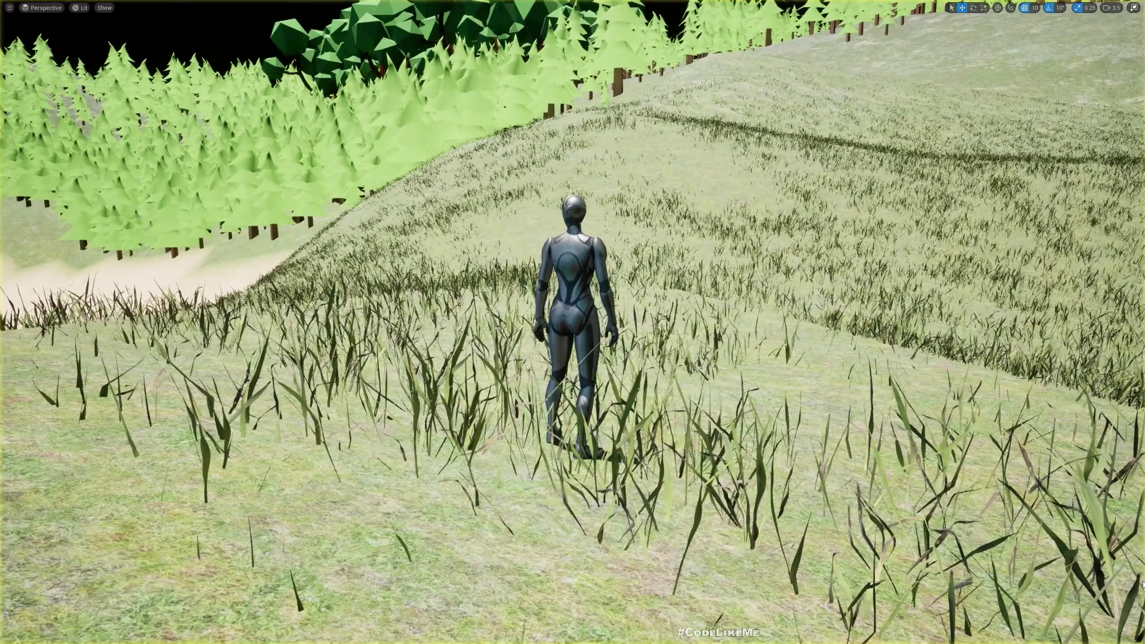
key(s)
scroll(573, 323, down, 7)
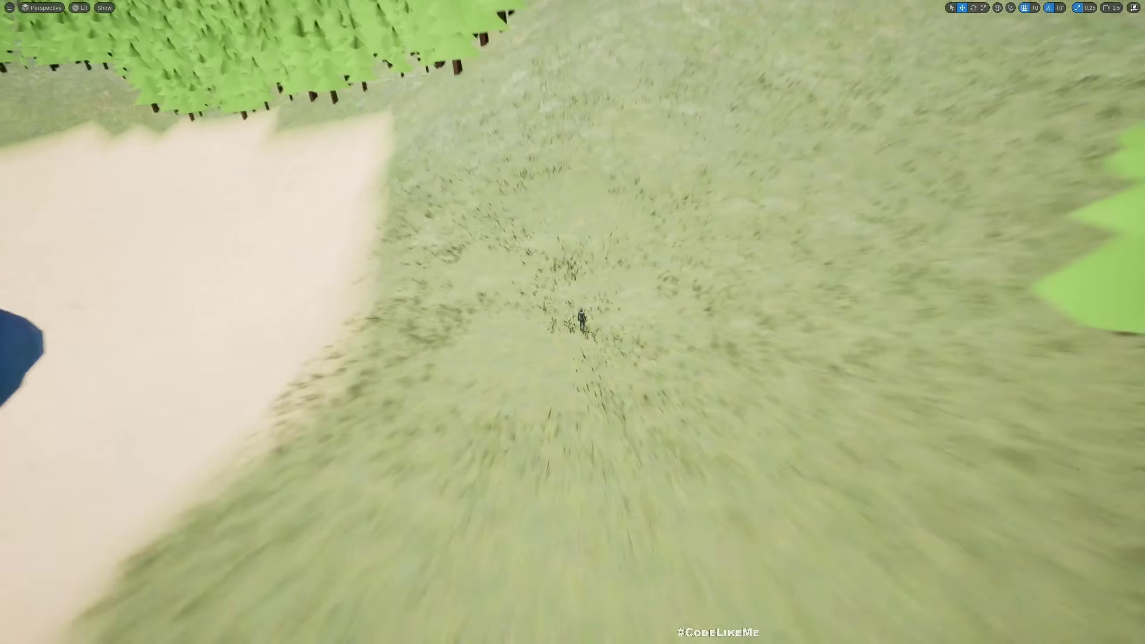
right_drag(573, 323, 451, 303)
scroll(573, 312, up, 3)
key(s)
scroll(573, 268, up, 2)
key(s)
scroll(582, 288, up, 2)
scroll(557, 341, up, 2)
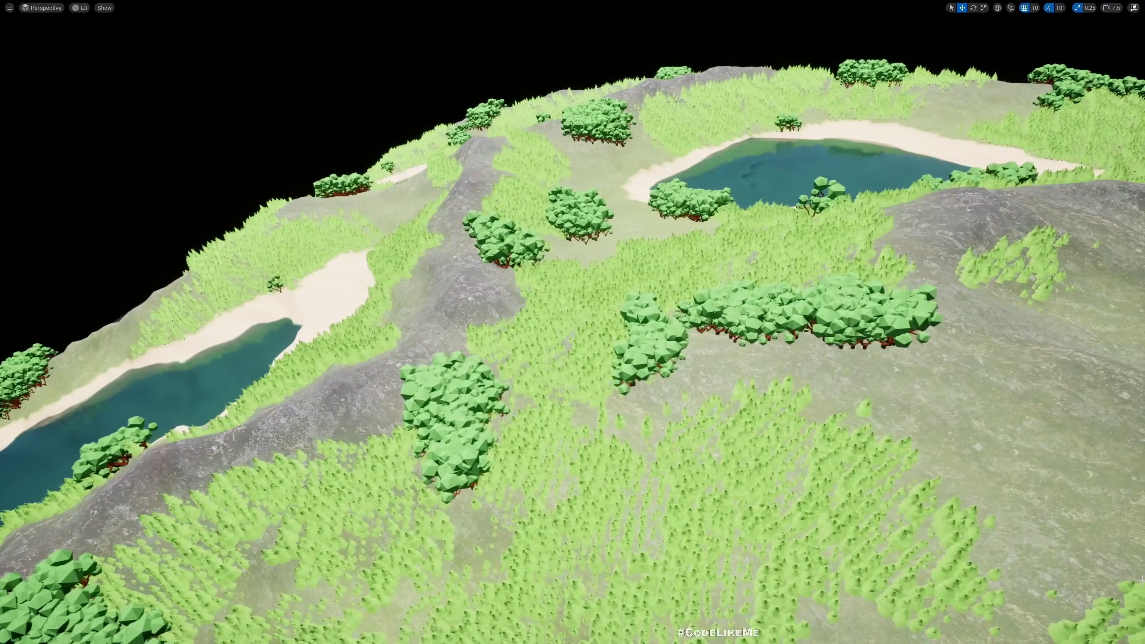
End the play session and select the PlanetSimple actor in the editor level.
key(F11)
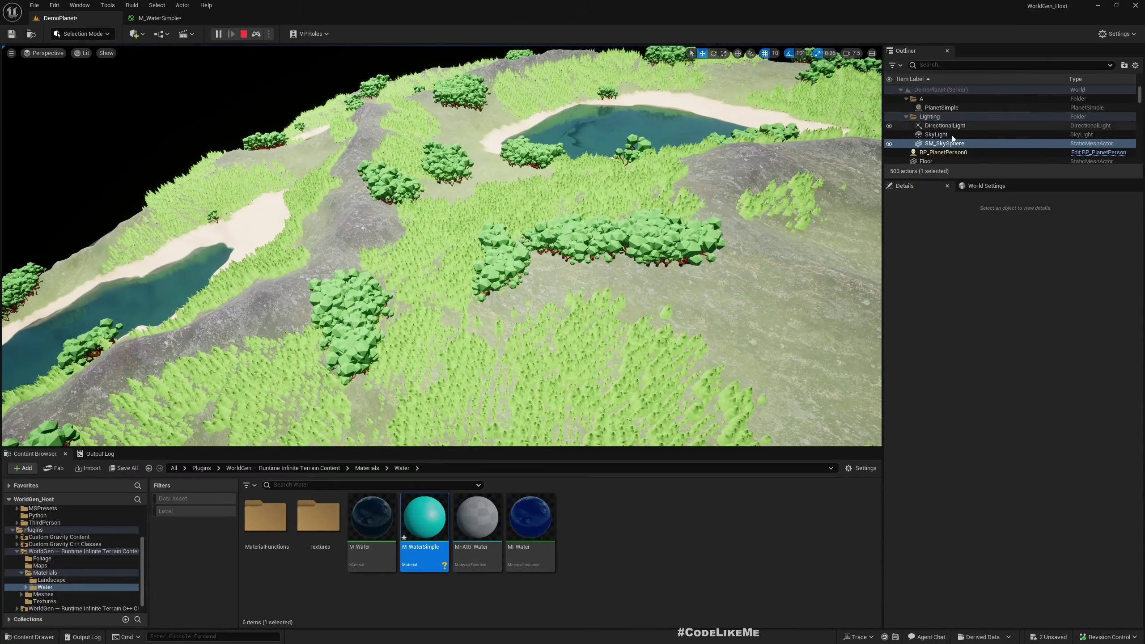
click(952, 153)
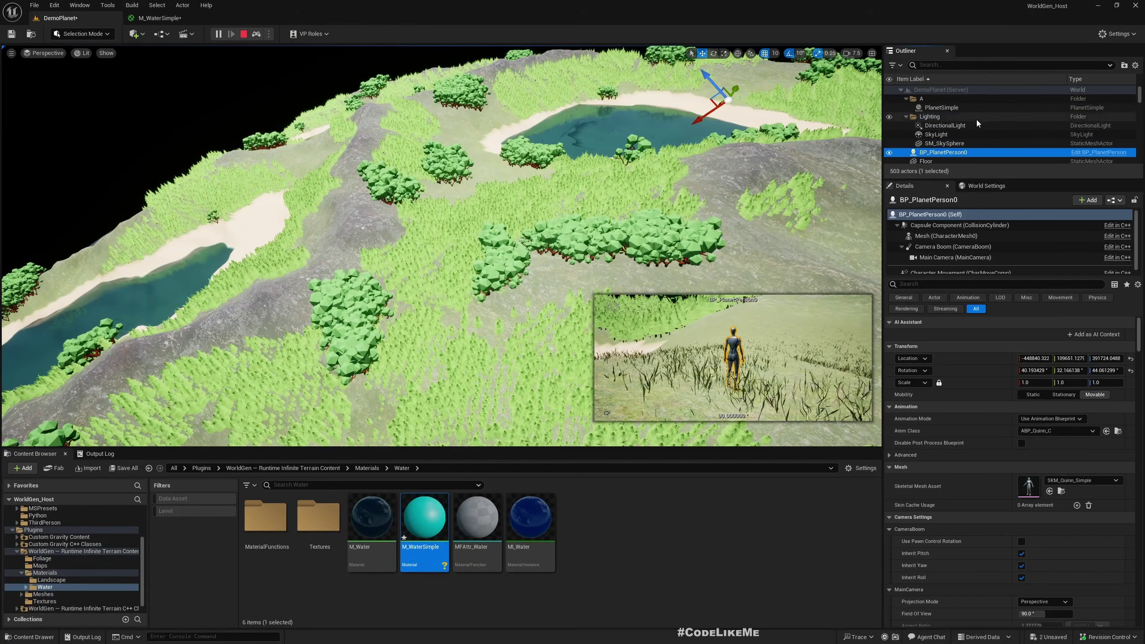
click(942, 107)
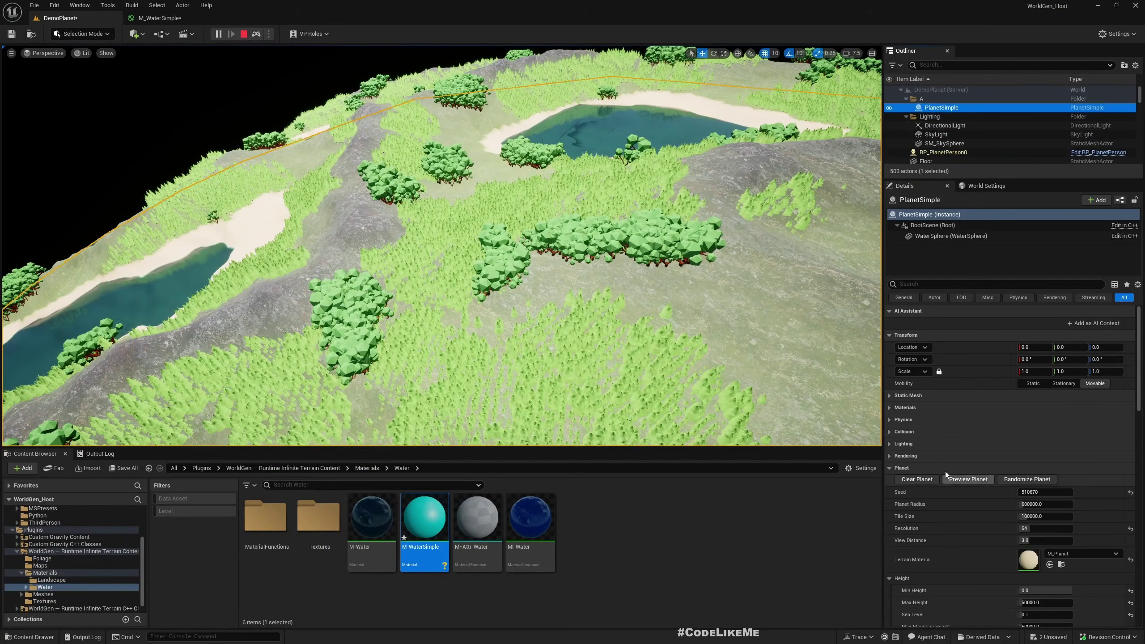
click(924, 480)
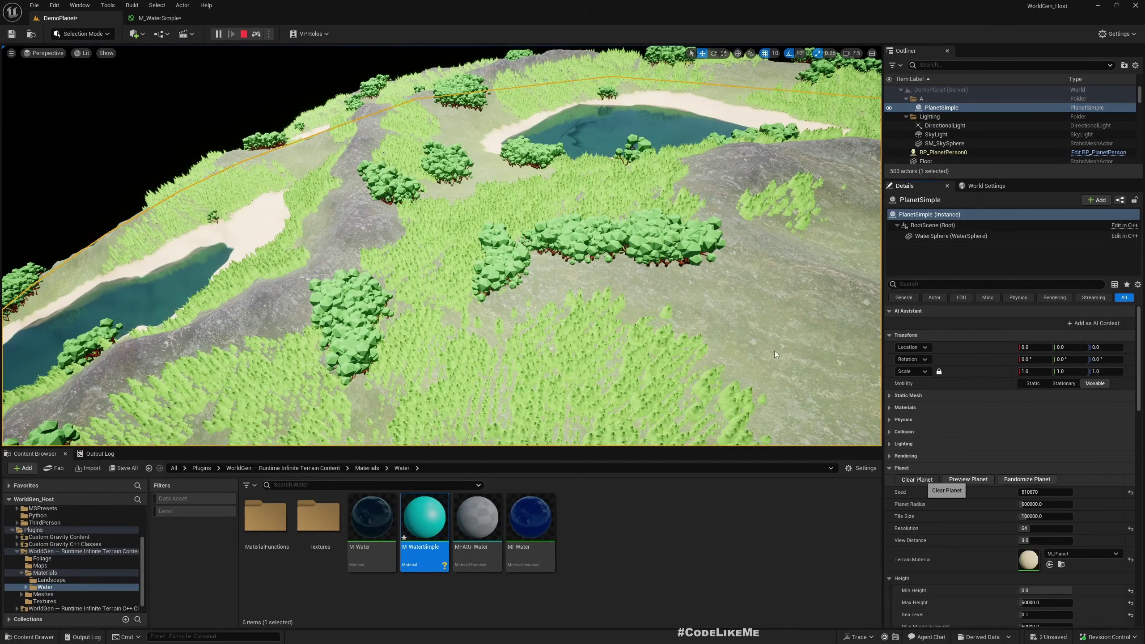
key(Escape)
click(957, 108)
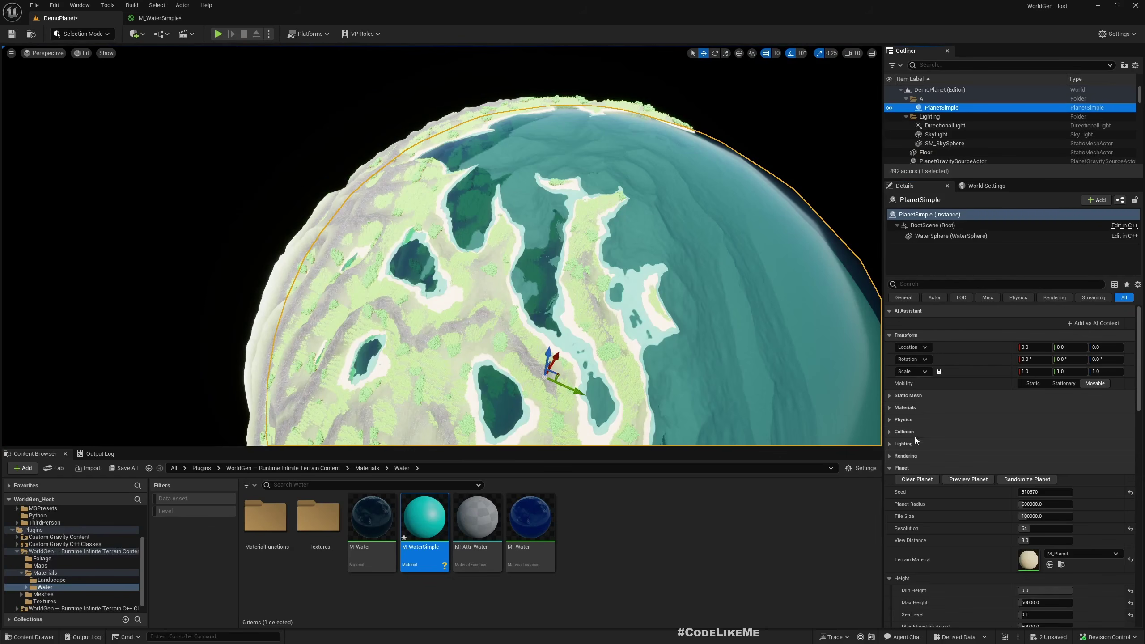
Randomize the PlanetSimple planet and look at the newly generated terrain.
click(1021, 481)
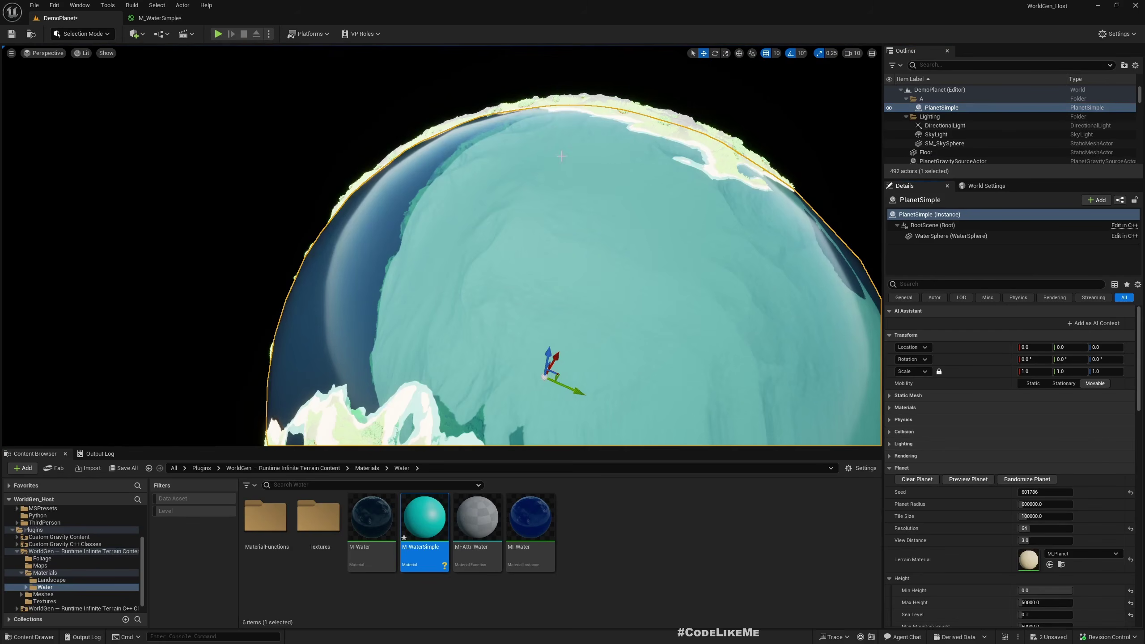
right_drag(519, 270, 567, 154)
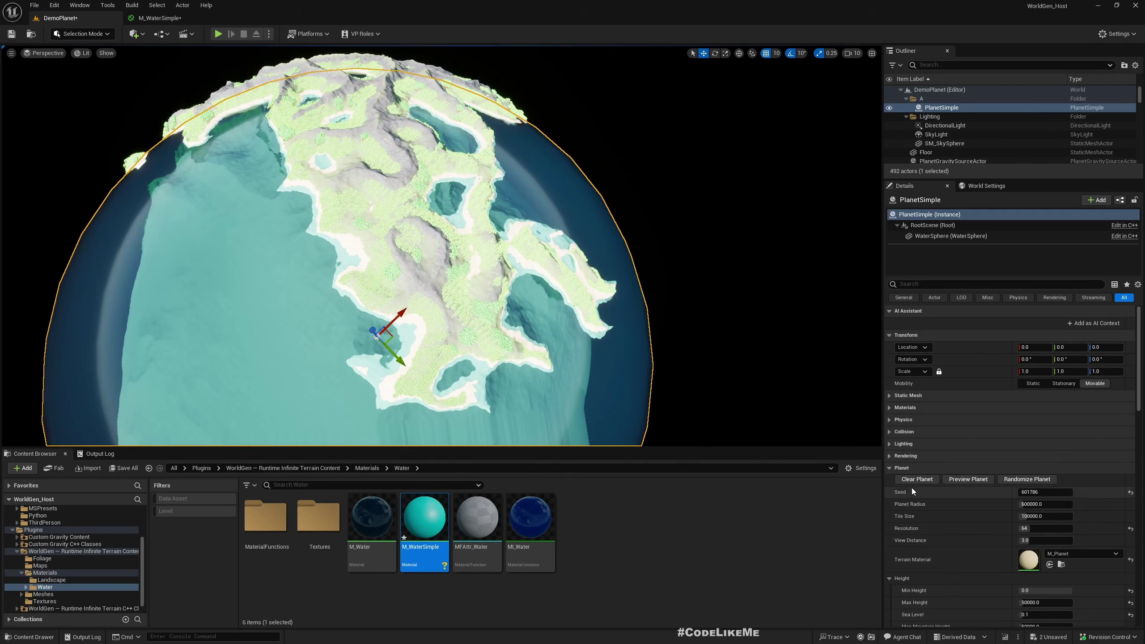
Set the planet's seed to 0 and generate a preview of the planet.
click(1047, 492)
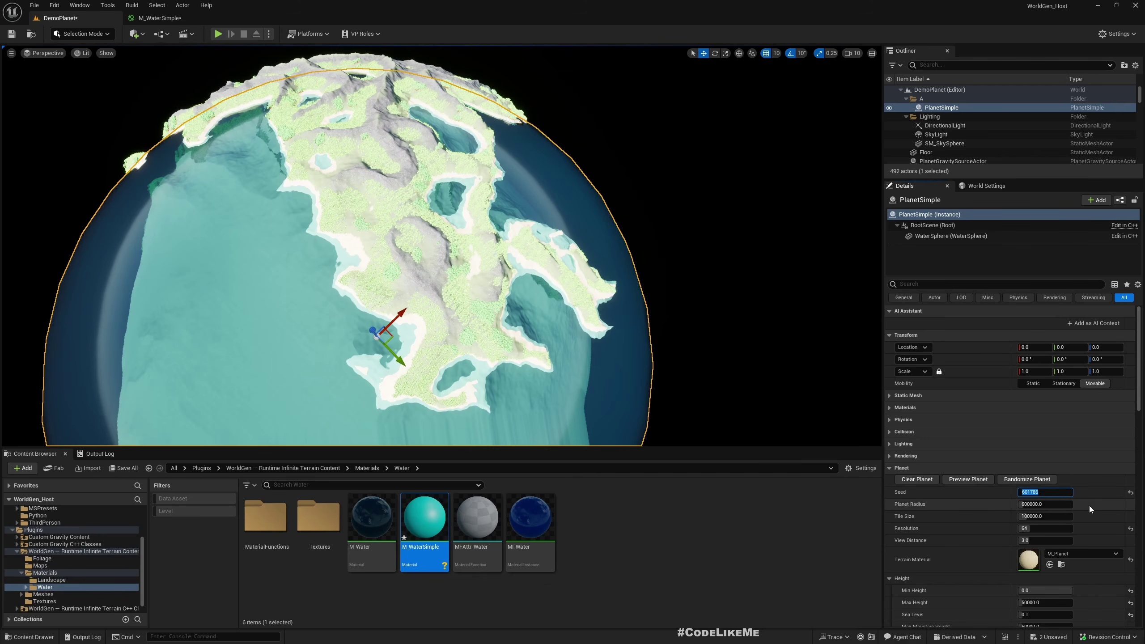
text(0)
click(974, 479)
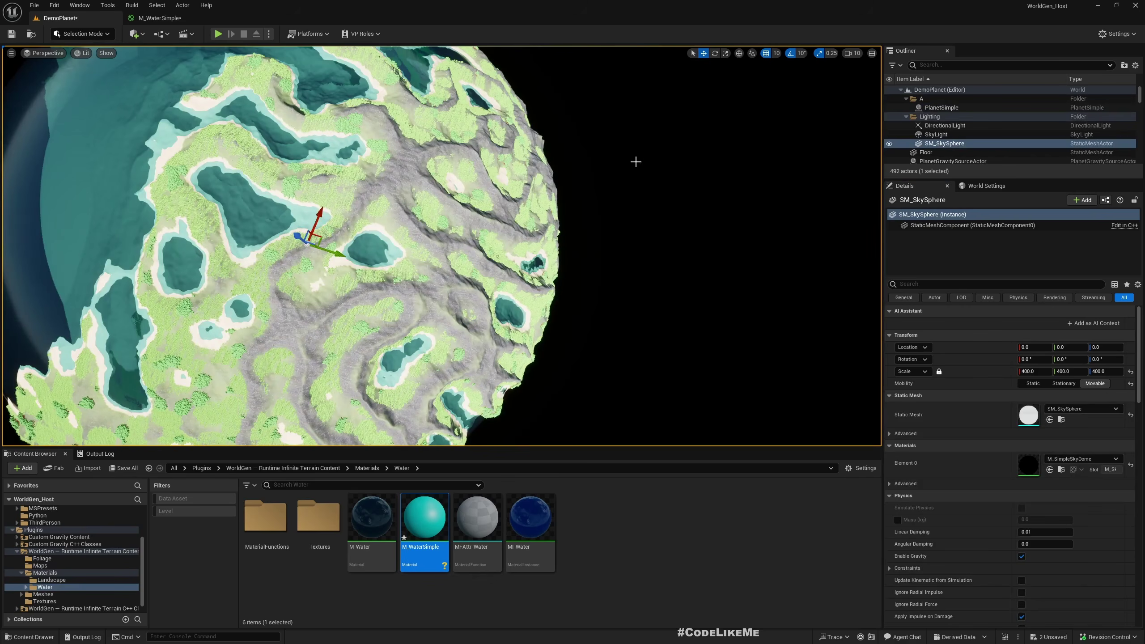
alt+drag(636, 162, 507, 156)
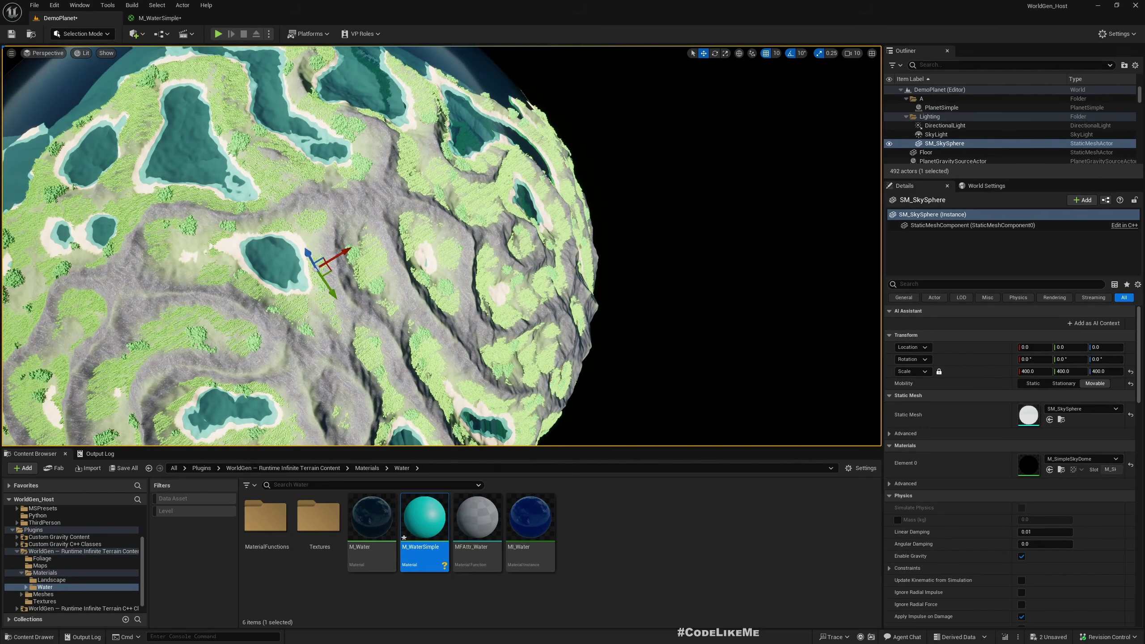
scroll(393, 201, down, 5)
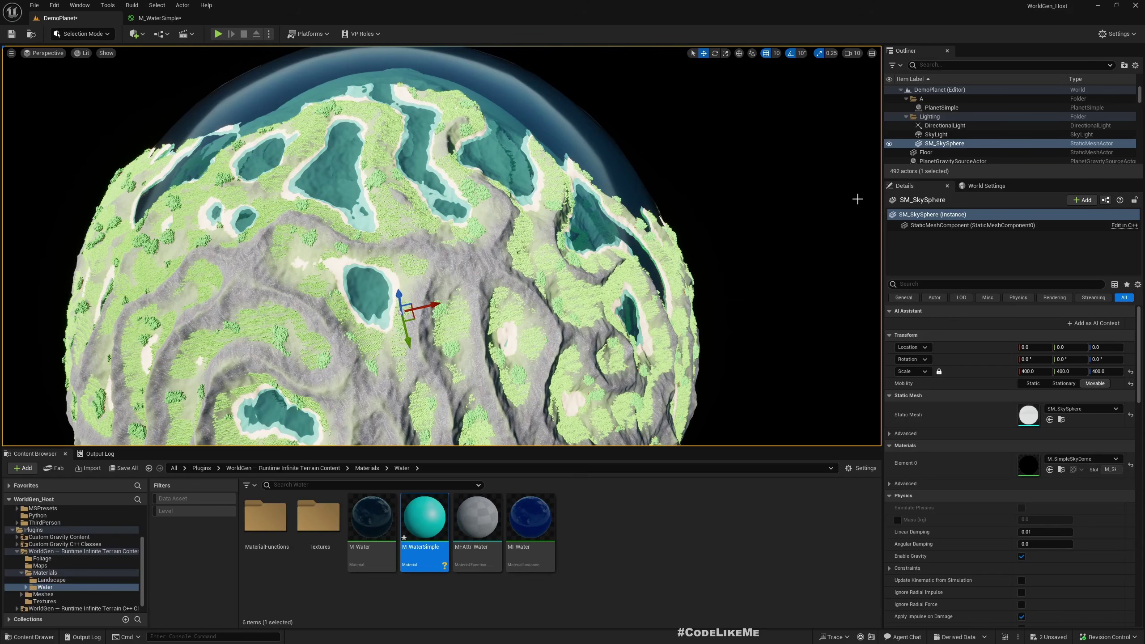
Open the DA_FoliageTrees asset assigned to PlanetSimple and compare its Pine1 and Tree entries with the planet's foliage.
click(948, 110)
scroll(1118, 397, down, 3)
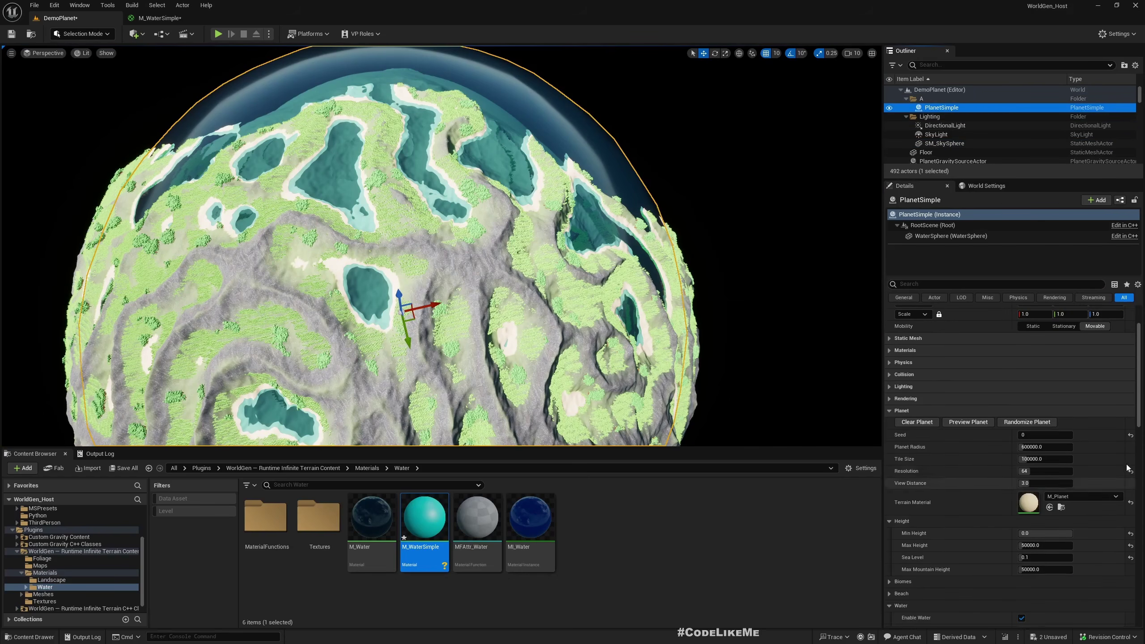
drag(1139, 387, 1139, 448)
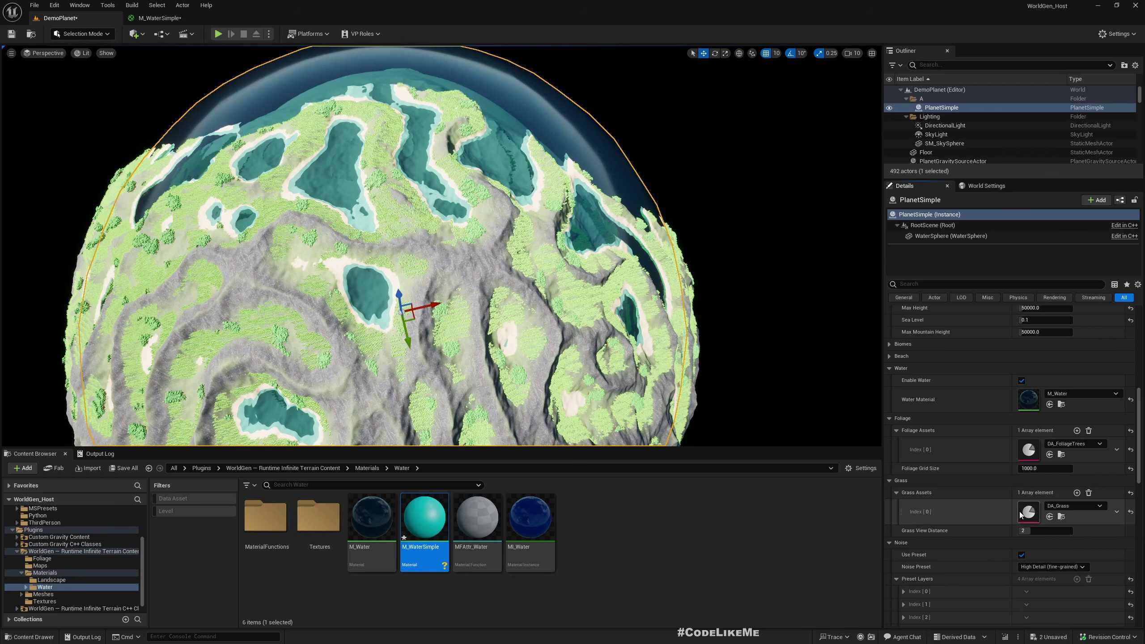
click(1062, 454)
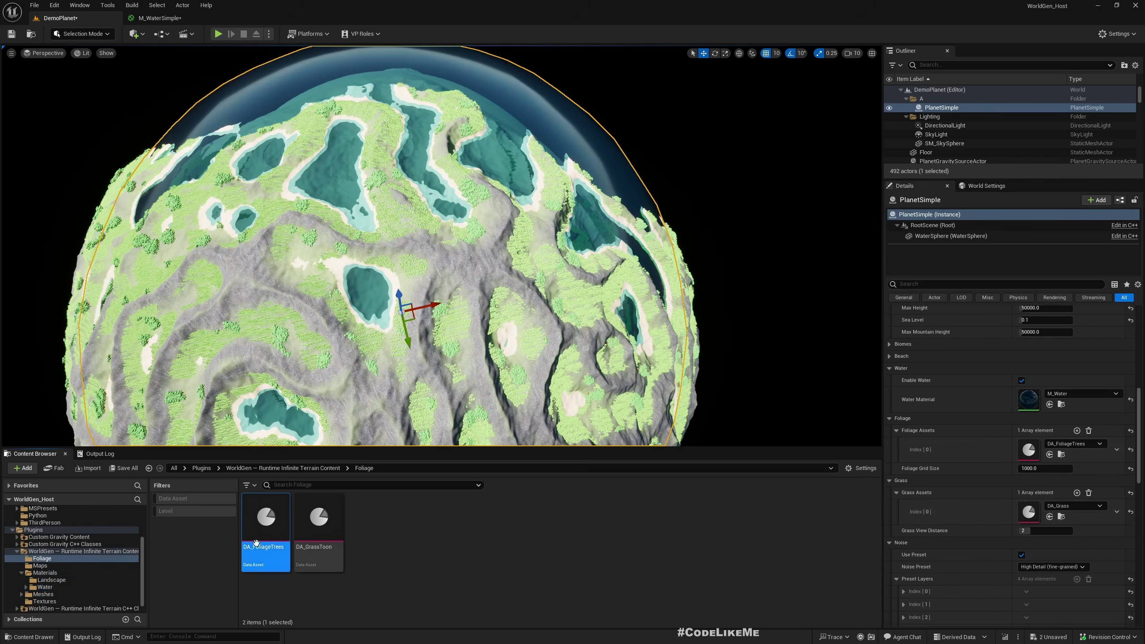
double_click(260, 524)
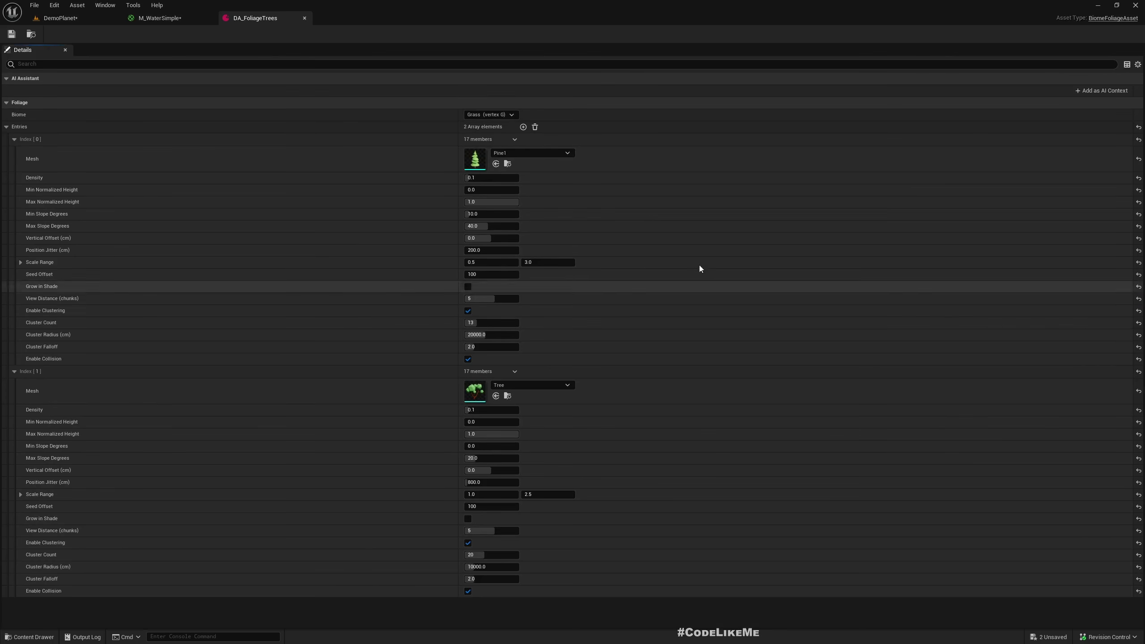
click(82, 18)
right_drag(510, 261, 472, 258)
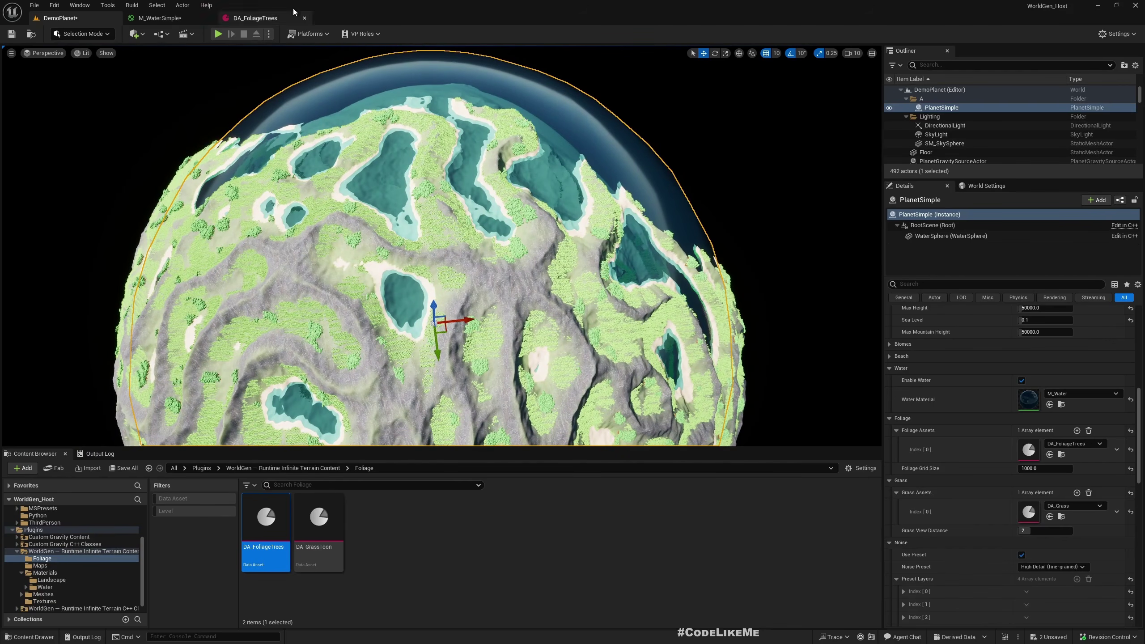
click(255, 18)
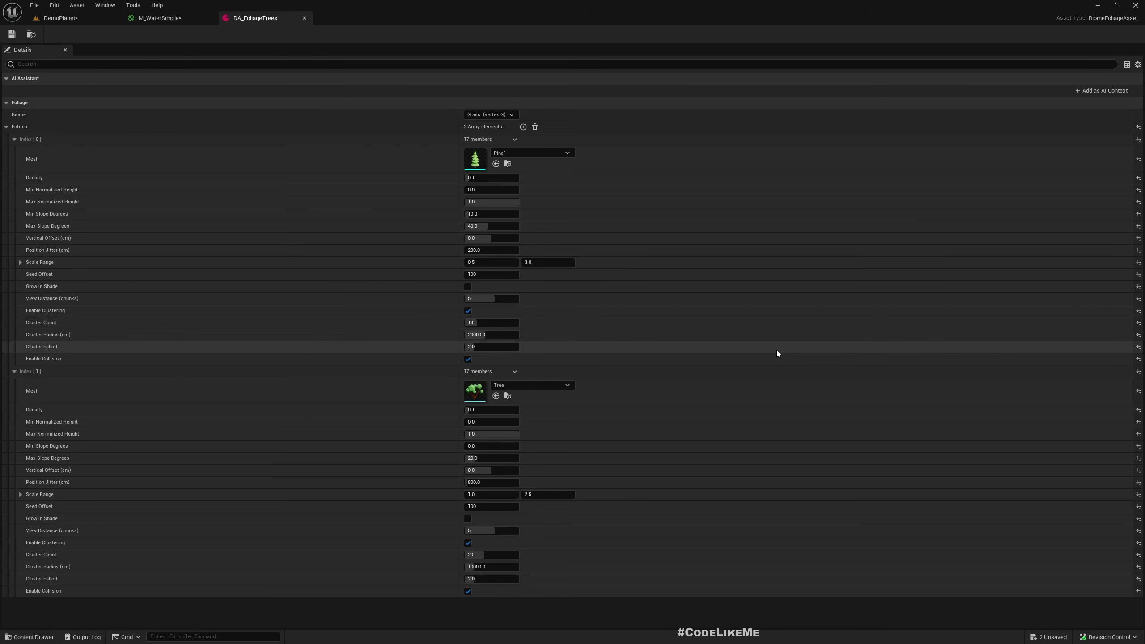
Open the DA_Grass asset assigned to PlanetSimple, review its grass settings and return to the DemoPlanet level.
click(63, 18)
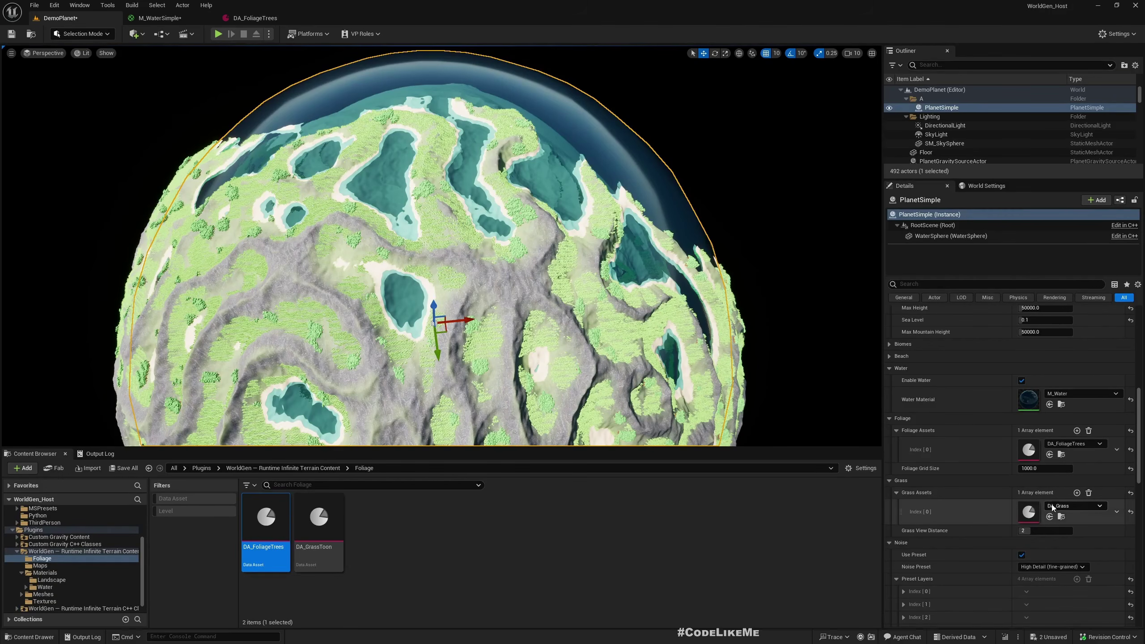
double_click(1033, 509)
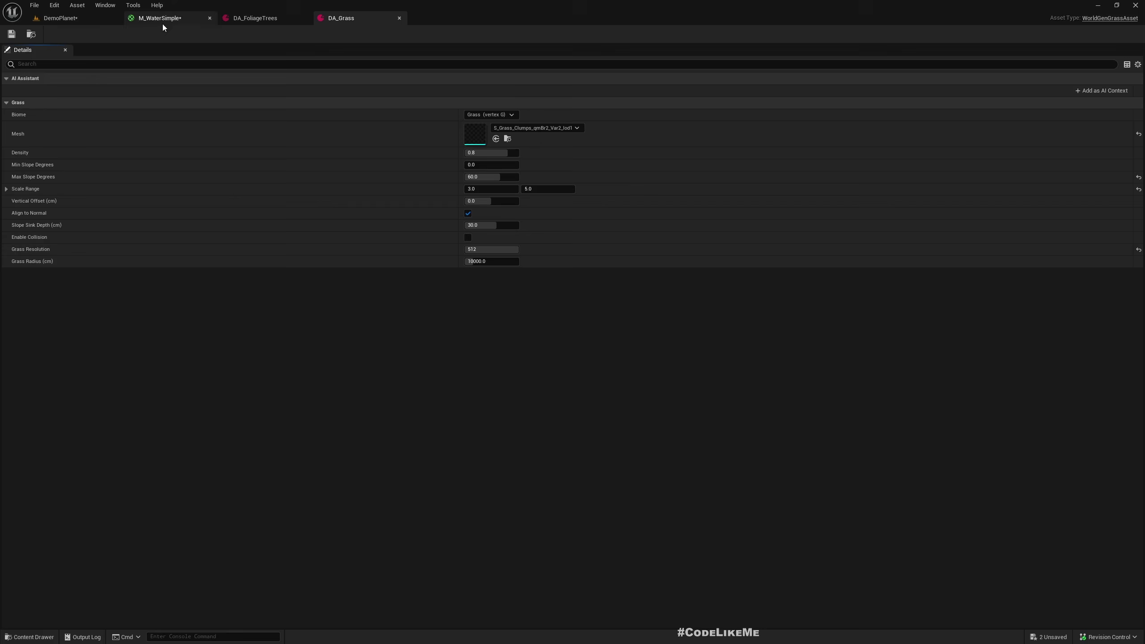
click(68, 18)
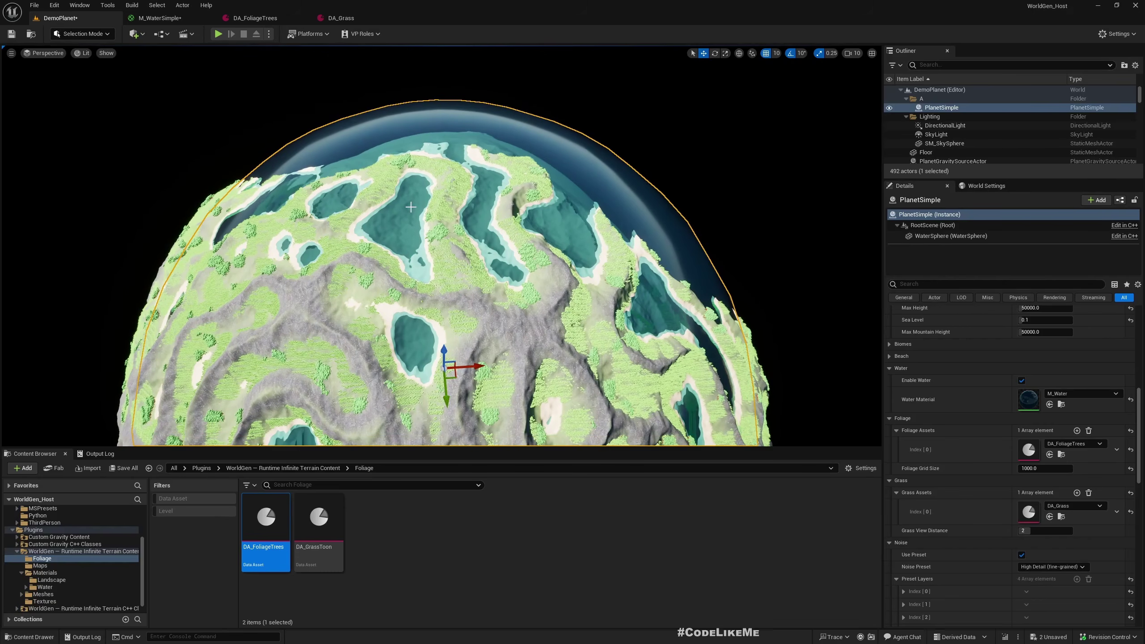